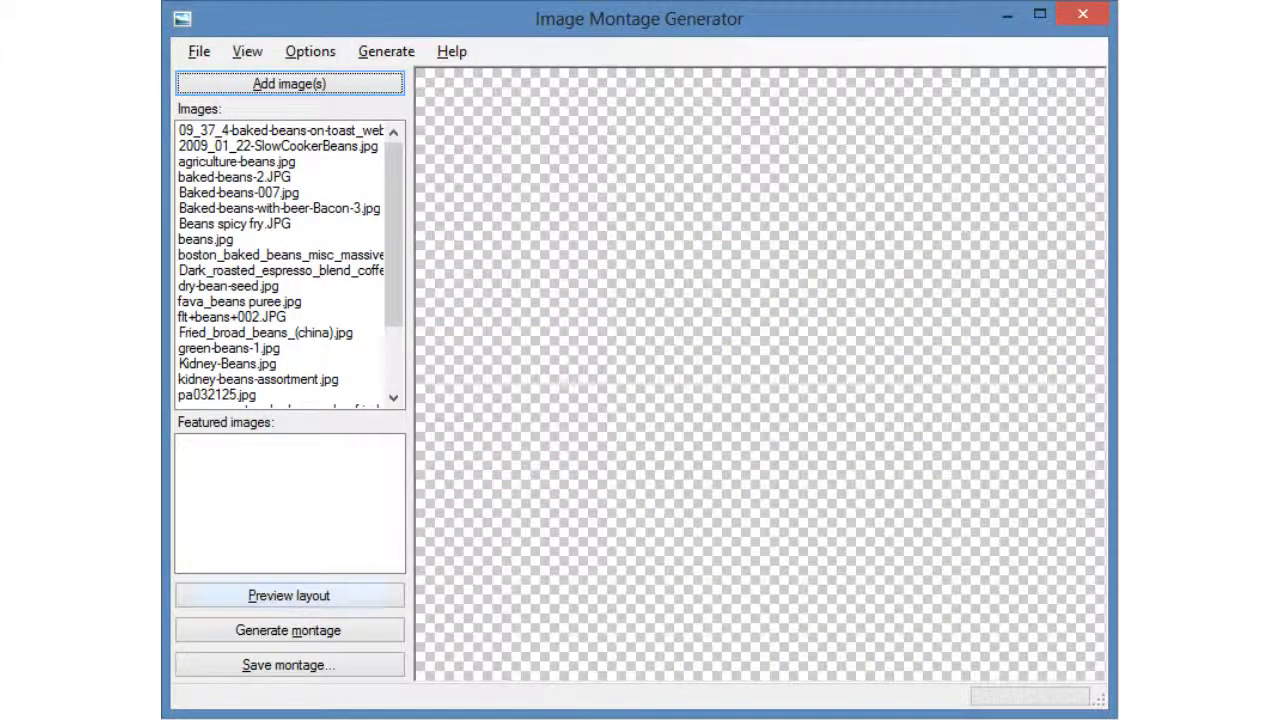
# Step: Compute a first preview layout of grey placeholder tiles for the bean images
pyautogui.click(289, 596)
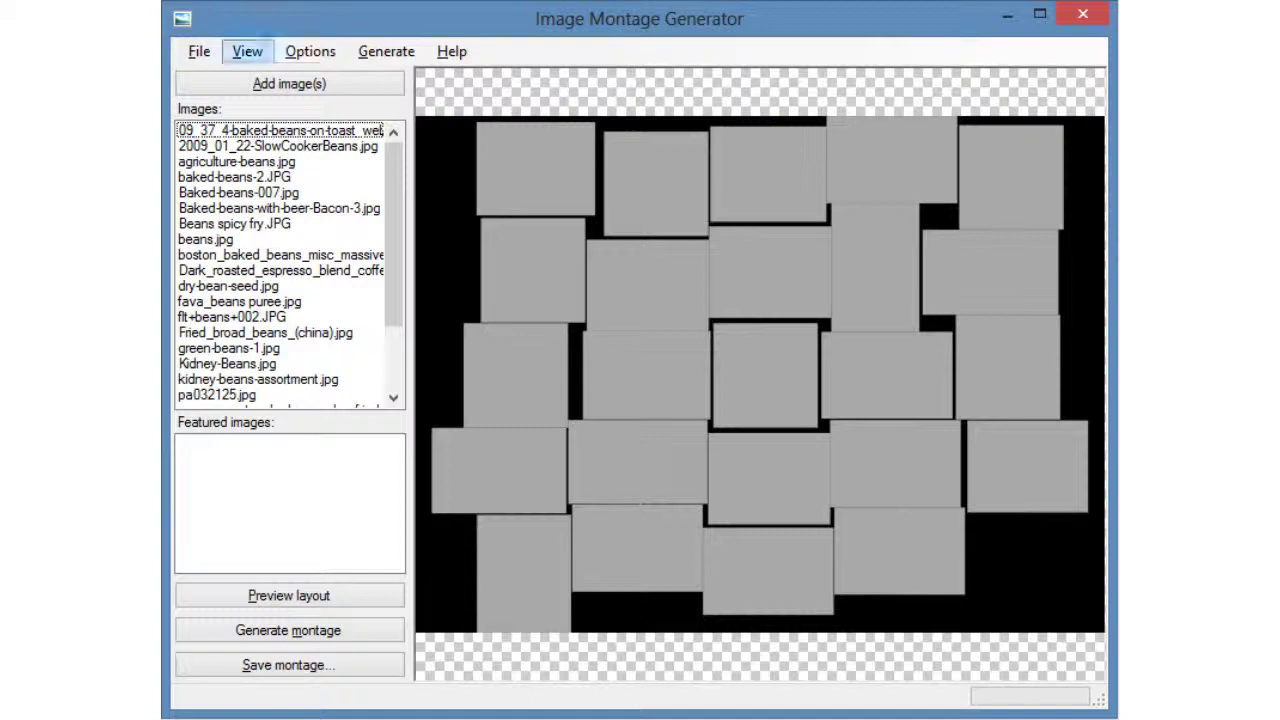
# Step: Enable Layout animation from the View menu
pyautogui.click(247, 51)
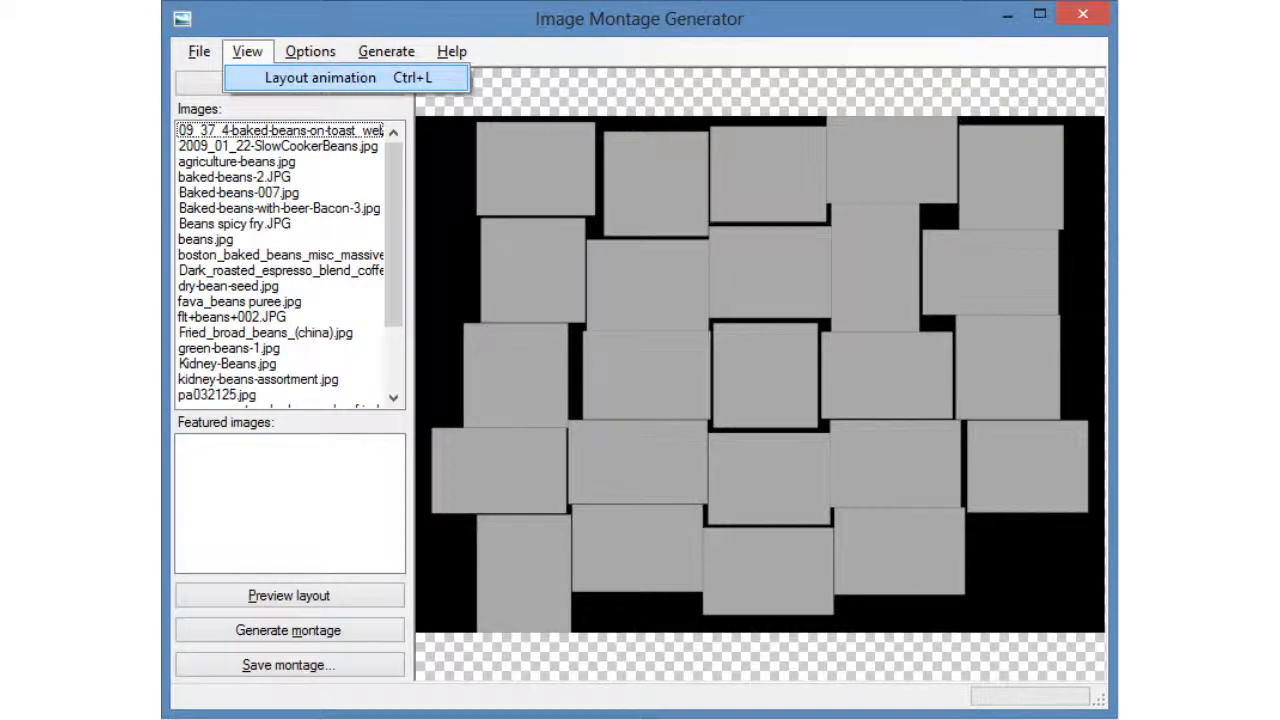
pyautogui.click(320, 77)
# Step: Recompute the animated tile layout six times to try new arrangements
pyautogui.click(289, 596)
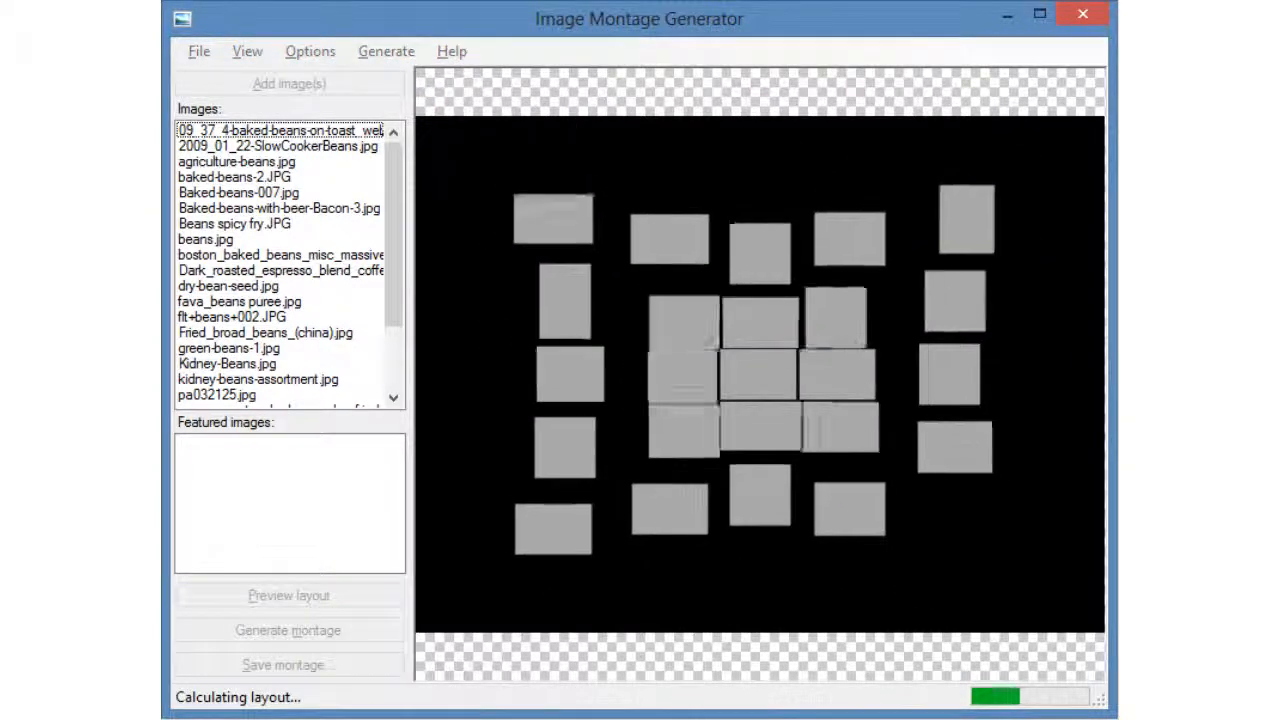
pyautogui.click(289, 596)
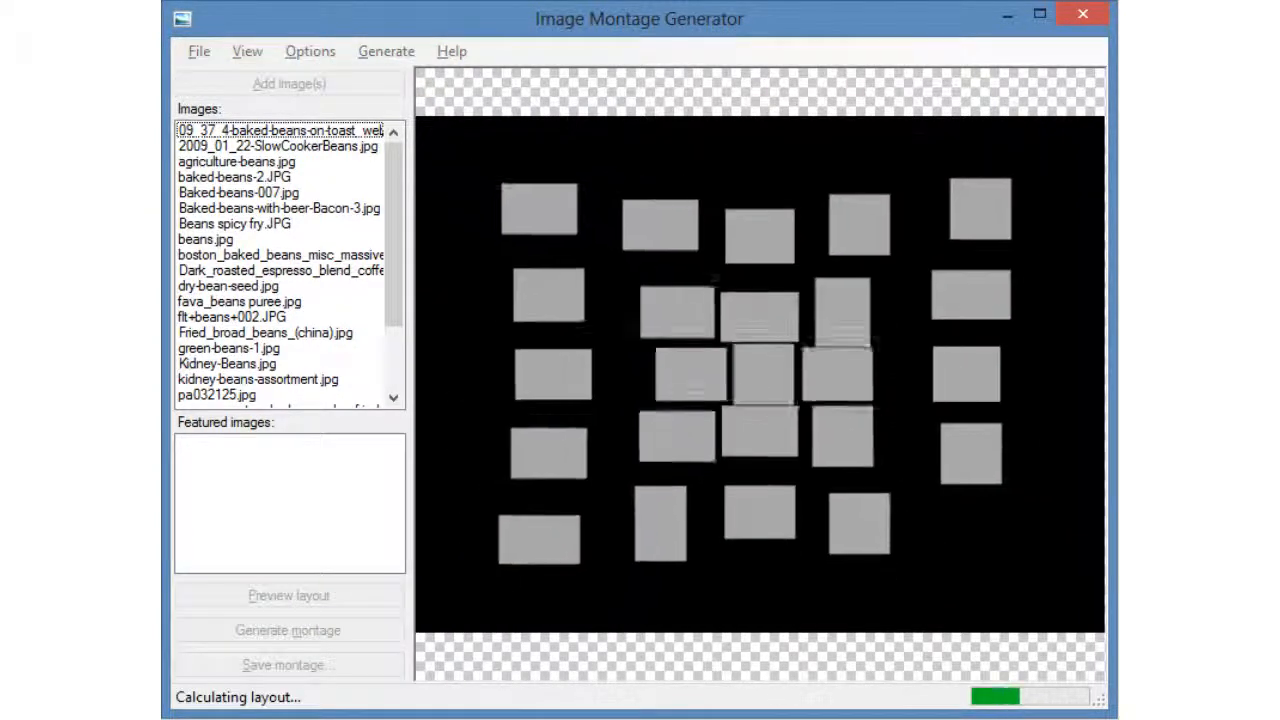
pyautogui.click(289, 596)
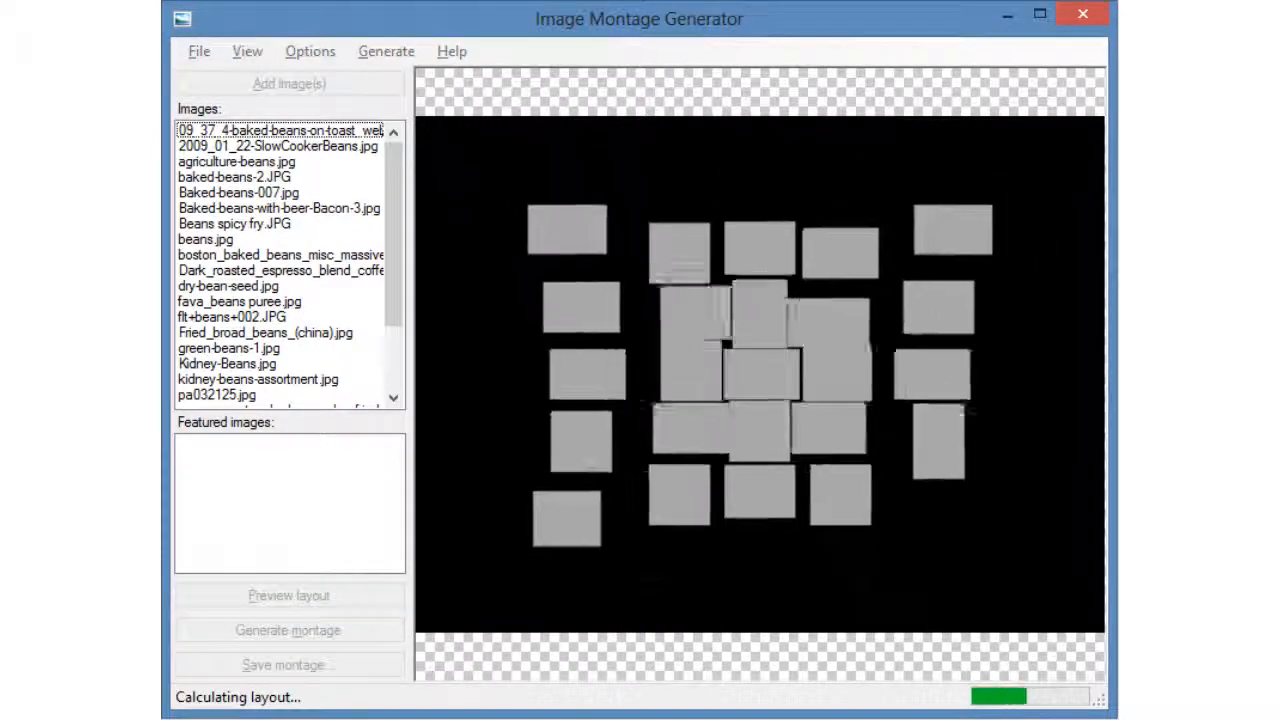
pyautogui.click(289, 596)
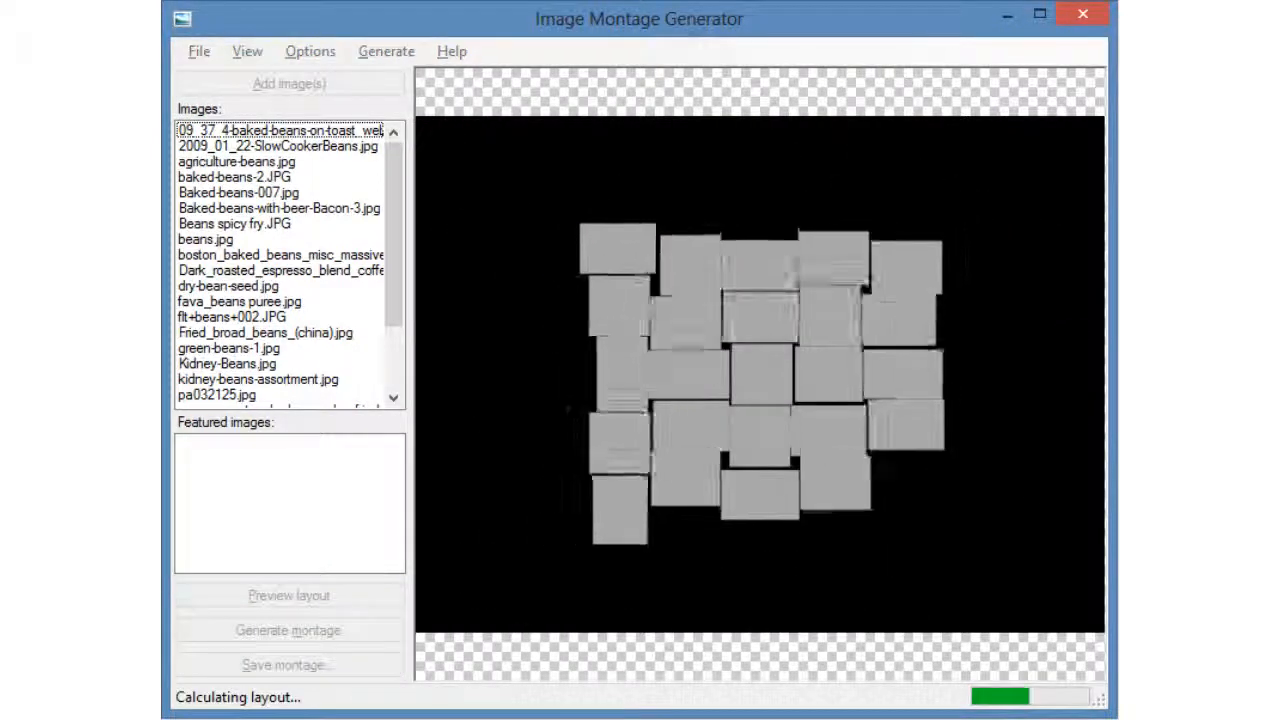
pyautogui.click(289, 596)
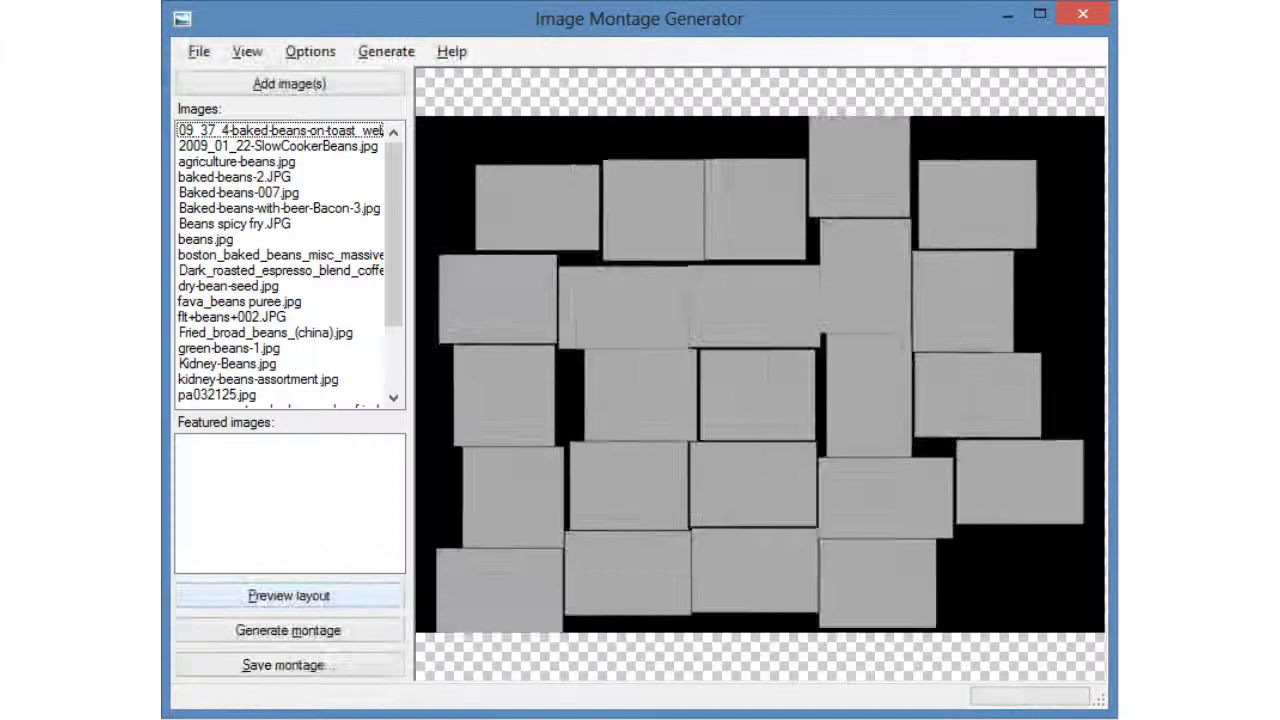
pyautogui.click(289, 596)
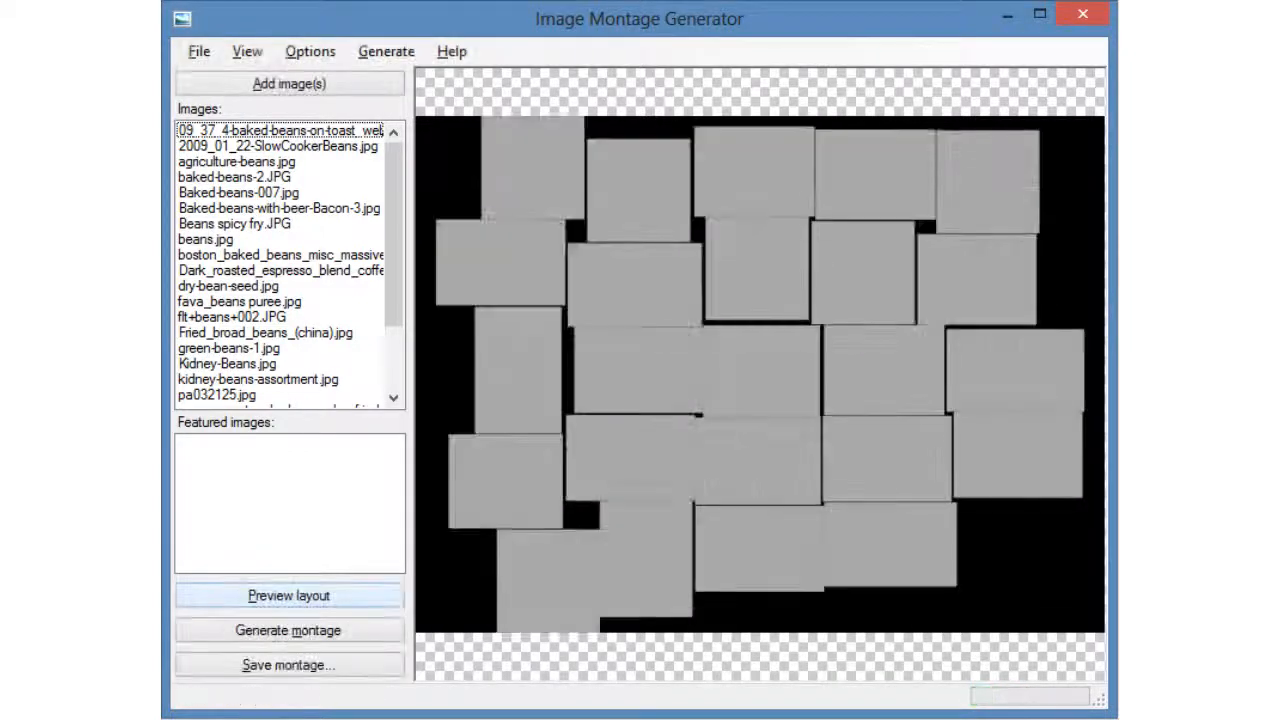
pyautogui.click(247, 51)
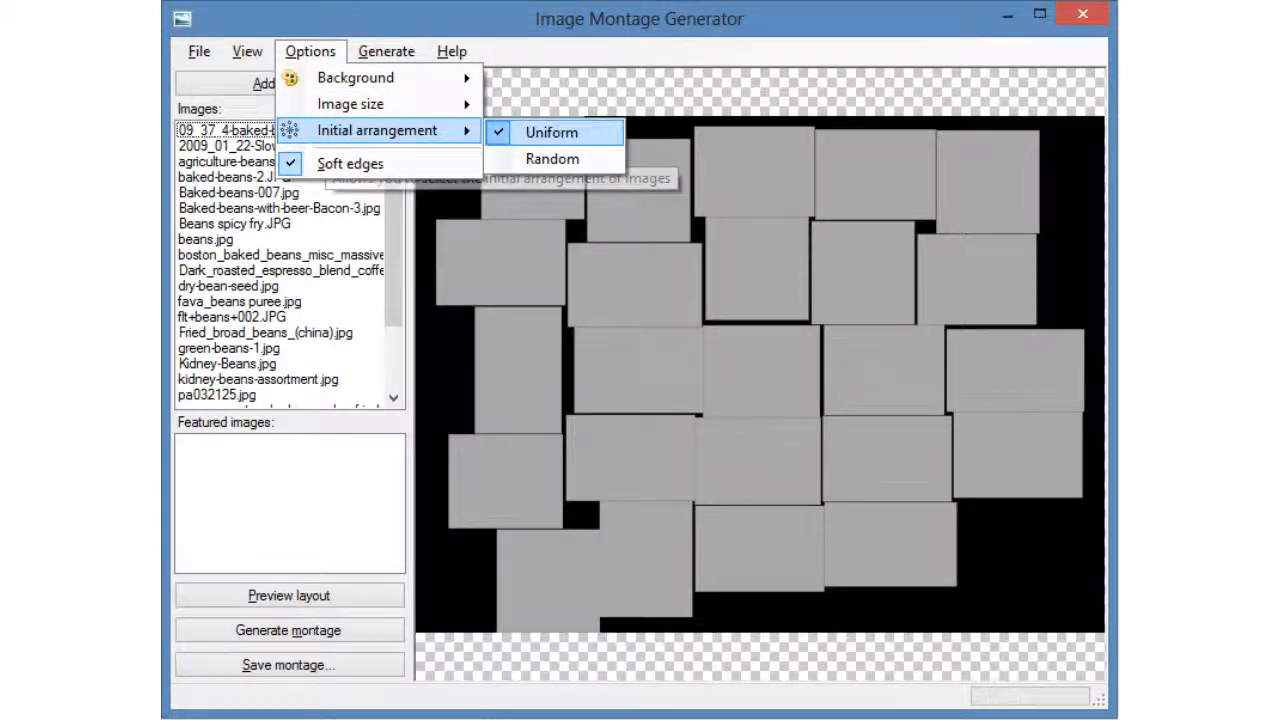
# Step: Set Initial arrangement to Random and recompute the layout five times
pyautogui.click(552, 158)
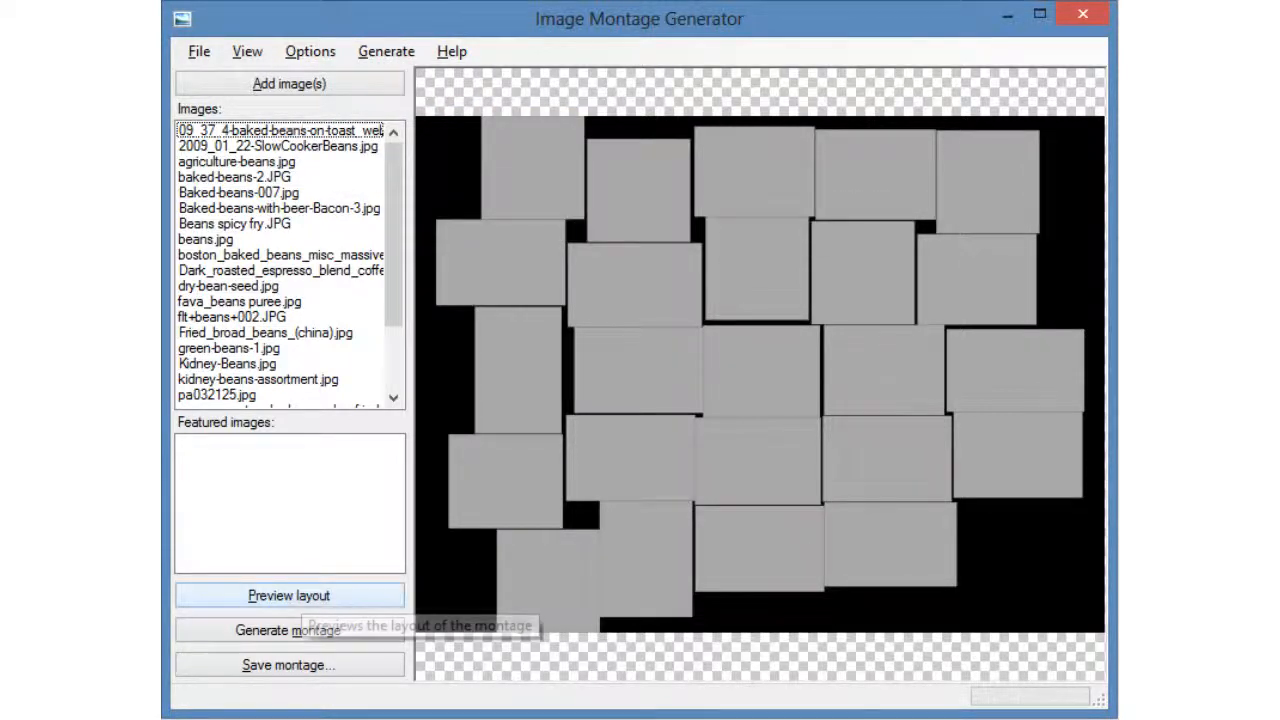
pyautogui.click(288, 595)
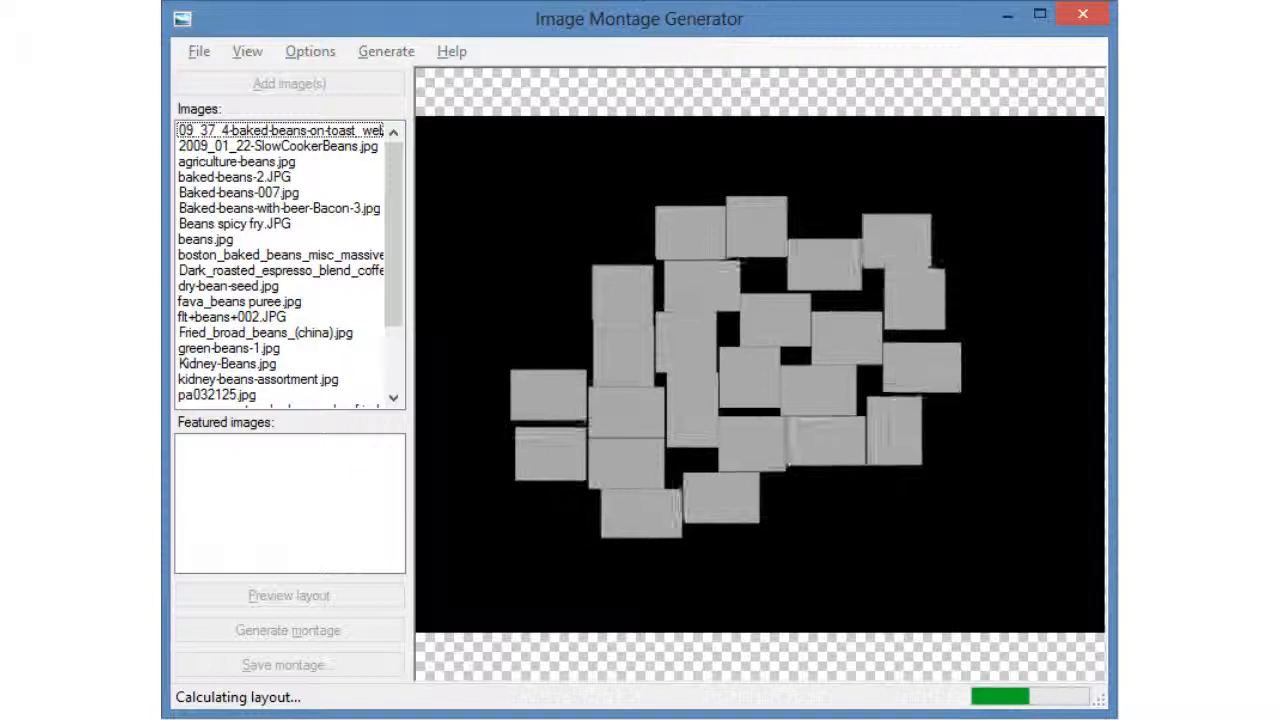
pyautogui.click(288, 595)
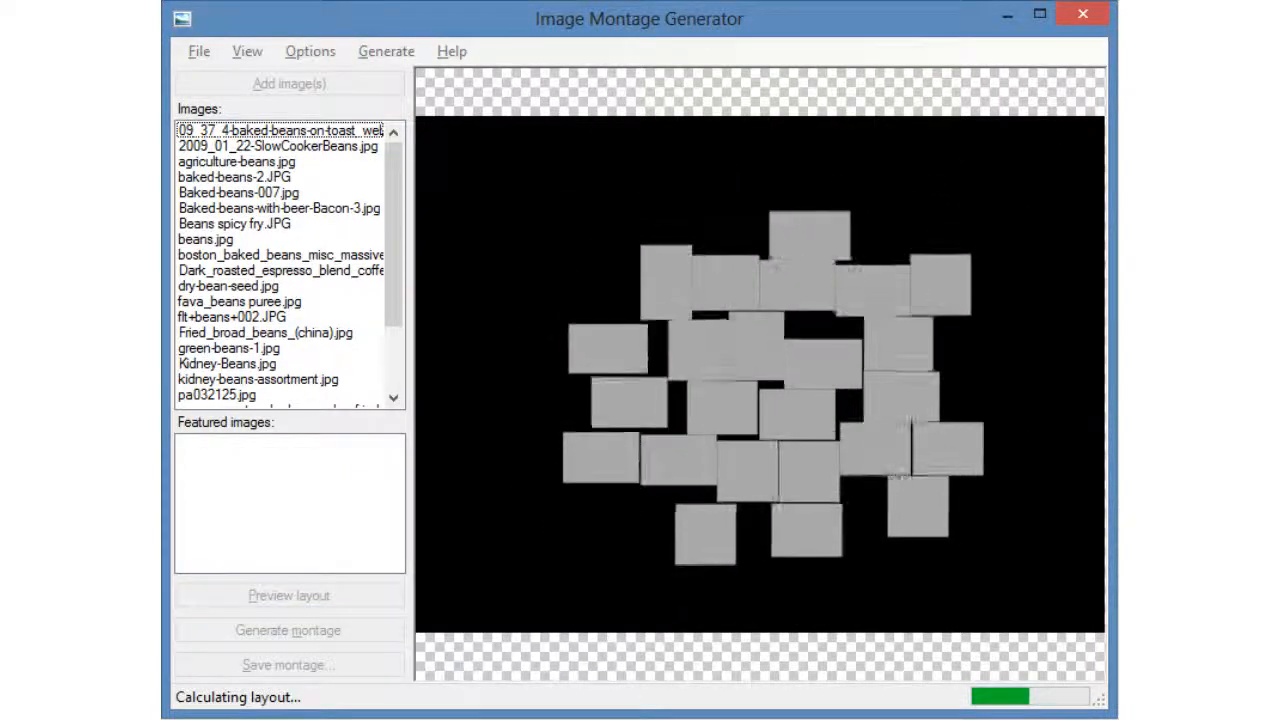
pyautogui.click(288, 595)
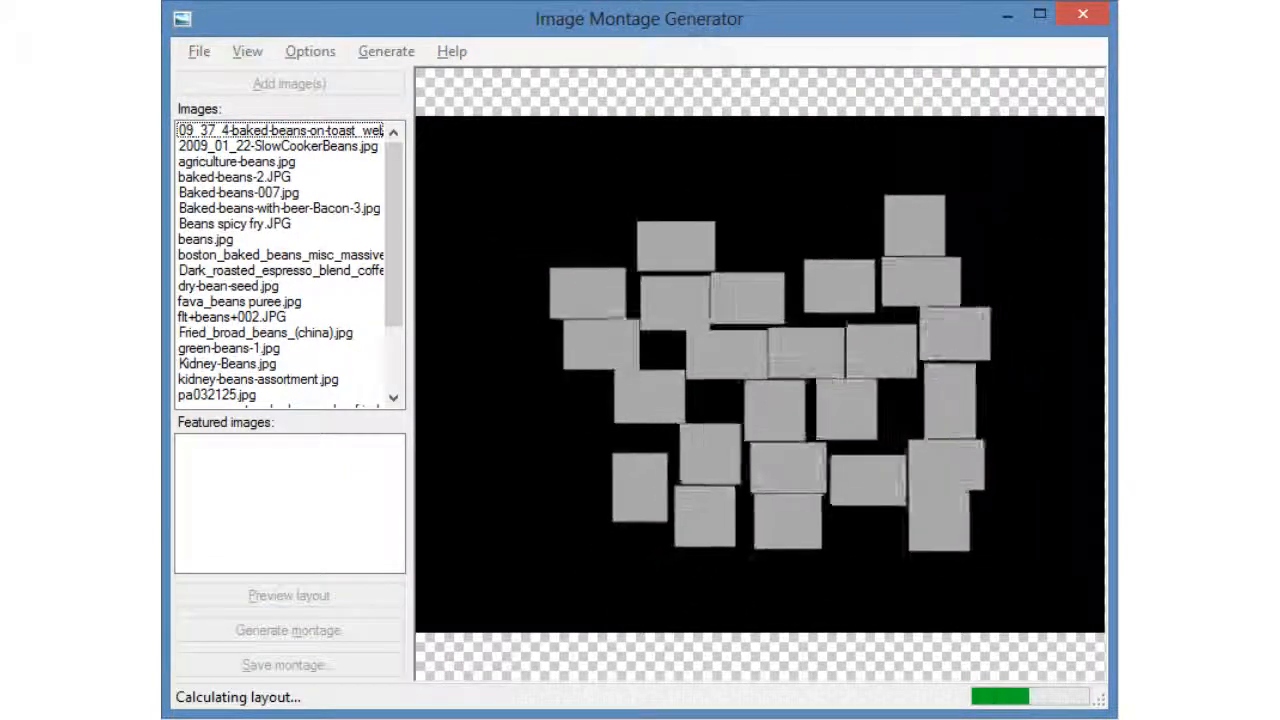
pyautogui.click(288, 595)
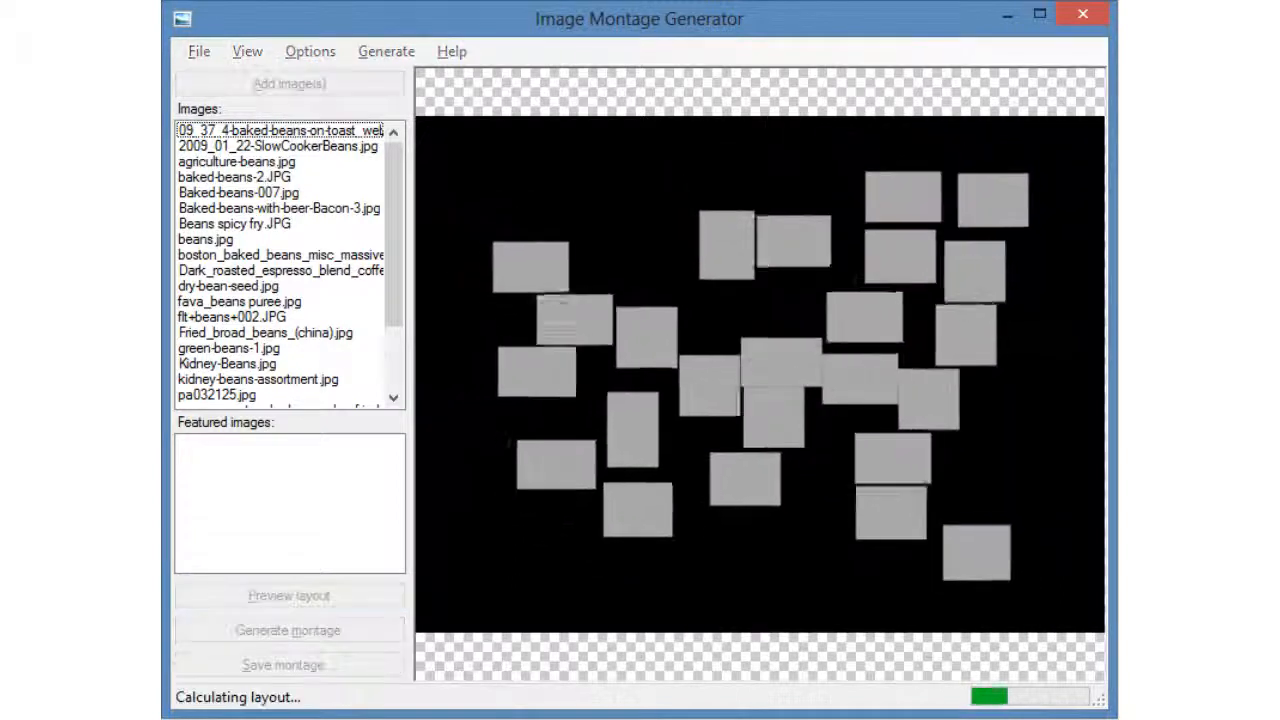
pyautogui.click(288, 595)
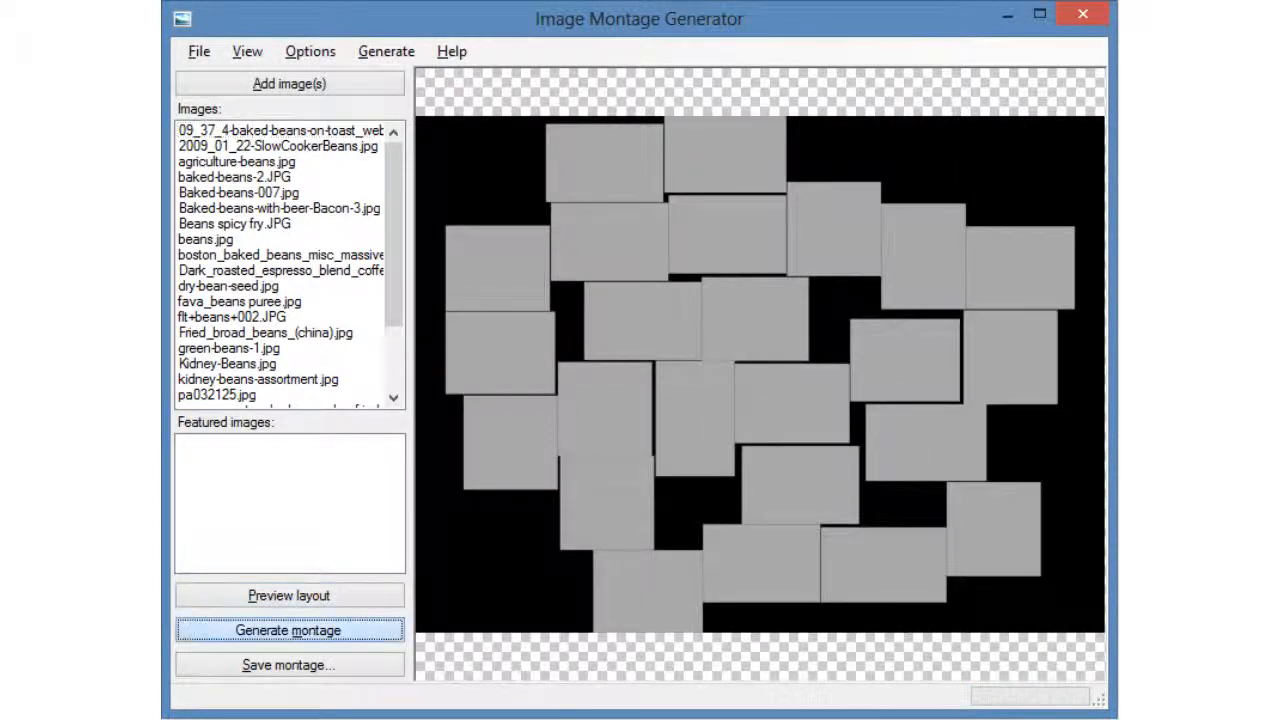
# Step: Generate the final montage, rendering the bean photos onto the black canvas
pyautogui.click(288, 630)
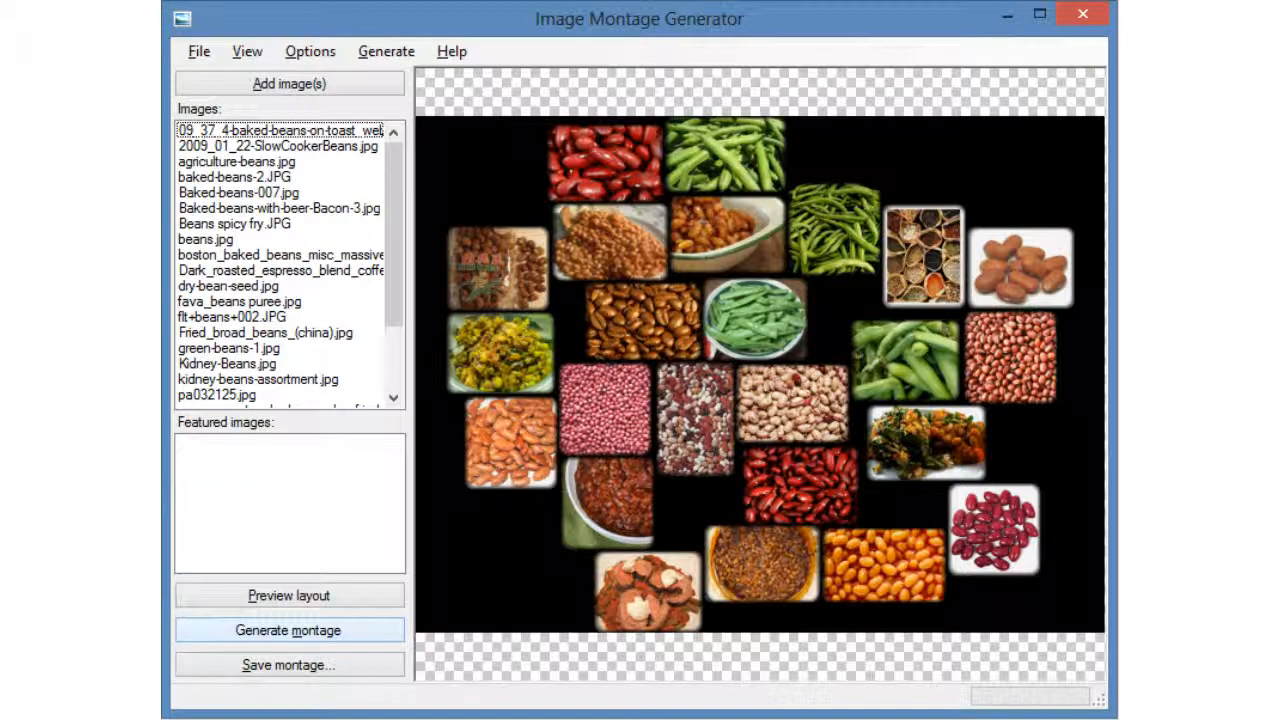